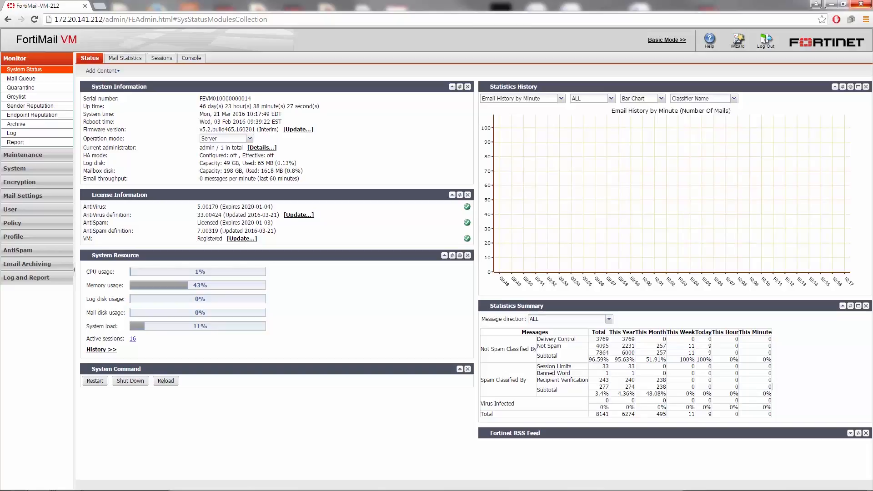
- Enable the IBE service in the IBE encryption settings
left_click(20, 183)
left_click(10, 112)
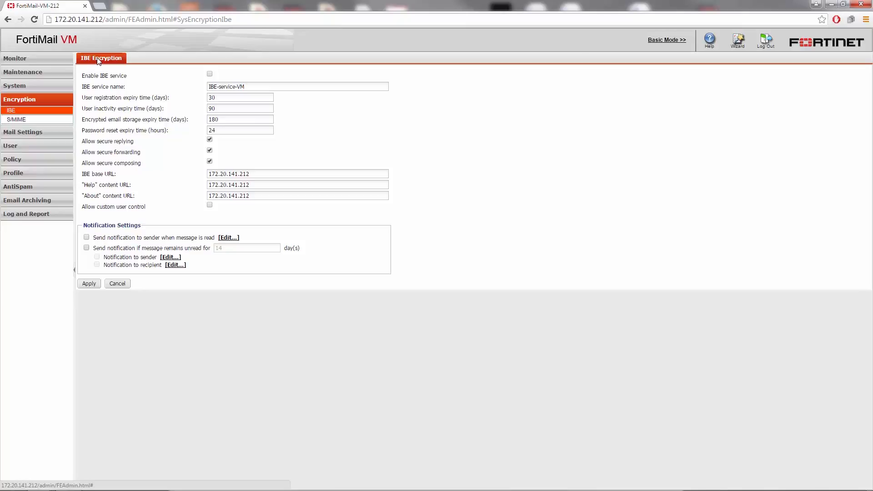
left_click(211, 74)
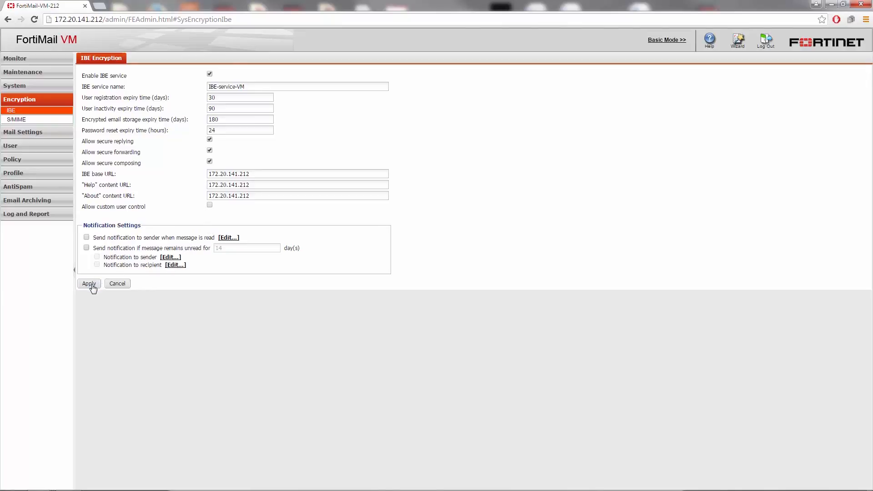
- Create a security encryption profile named Sensitive that uses the IBE protocol
left_click(14, 173)
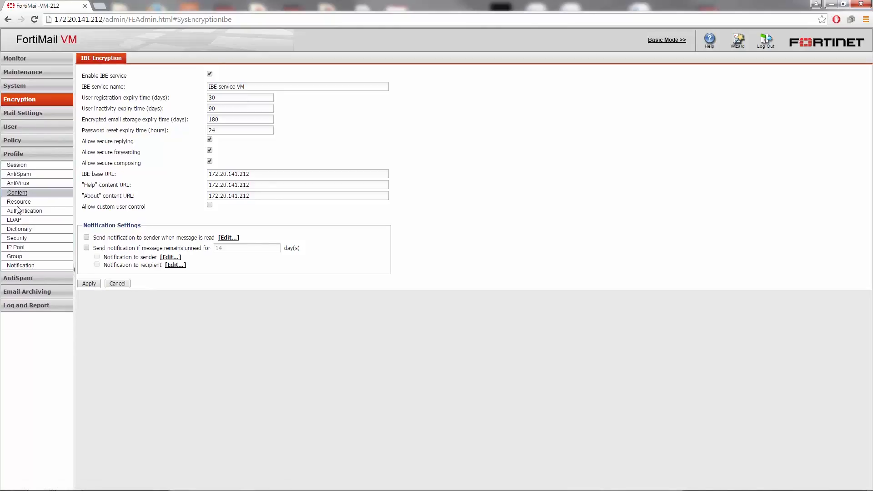
left_click(19, 239)
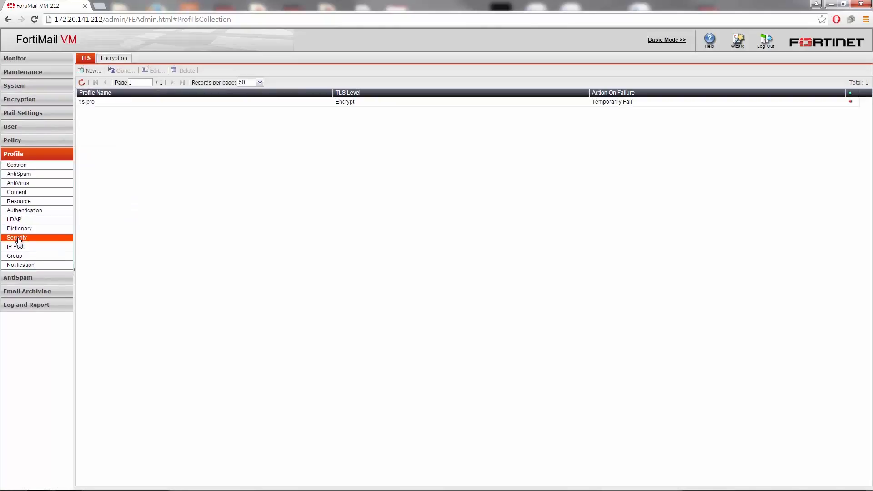
left_click(113, 59)
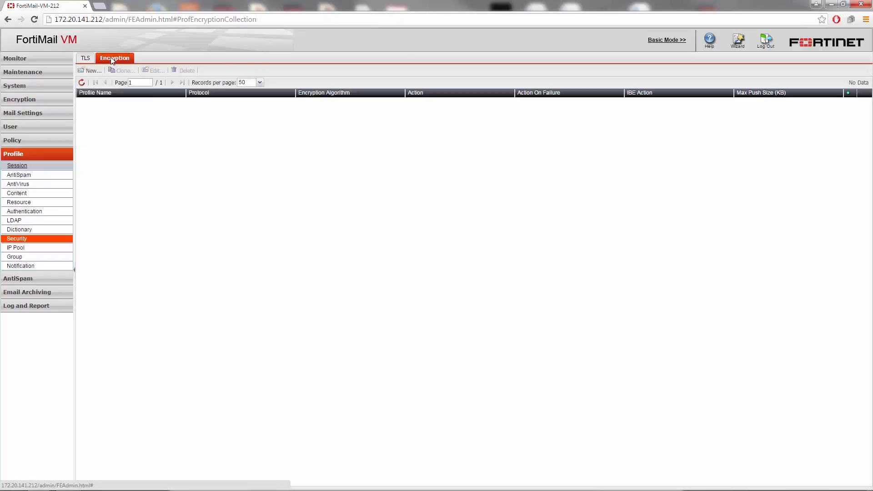
left_click(90, 72)
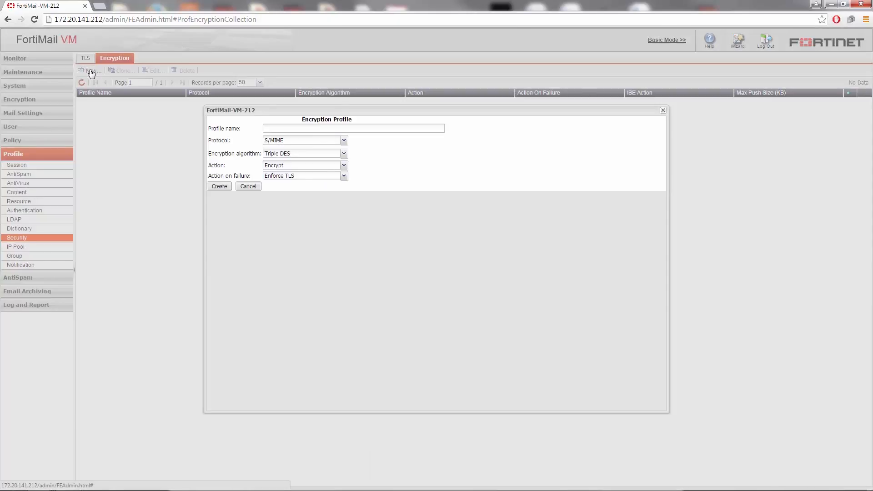
left_click(287, 129)
type("Sensitive")
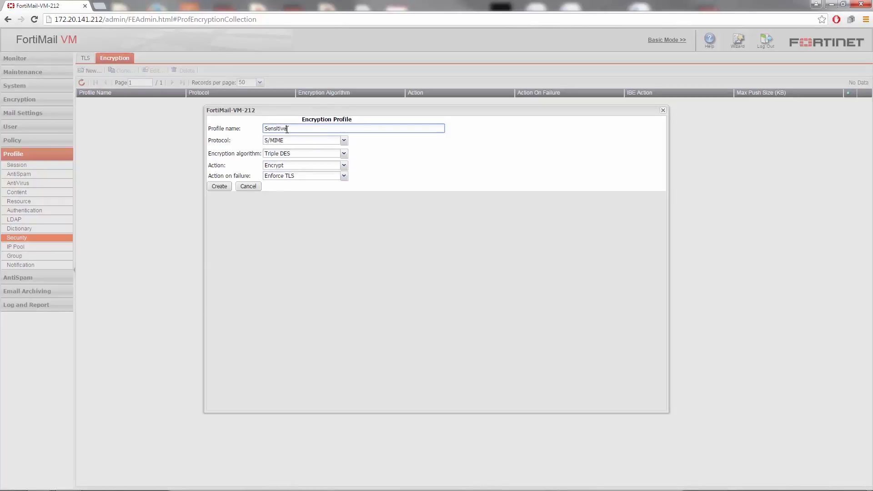
left_click(343, 140)
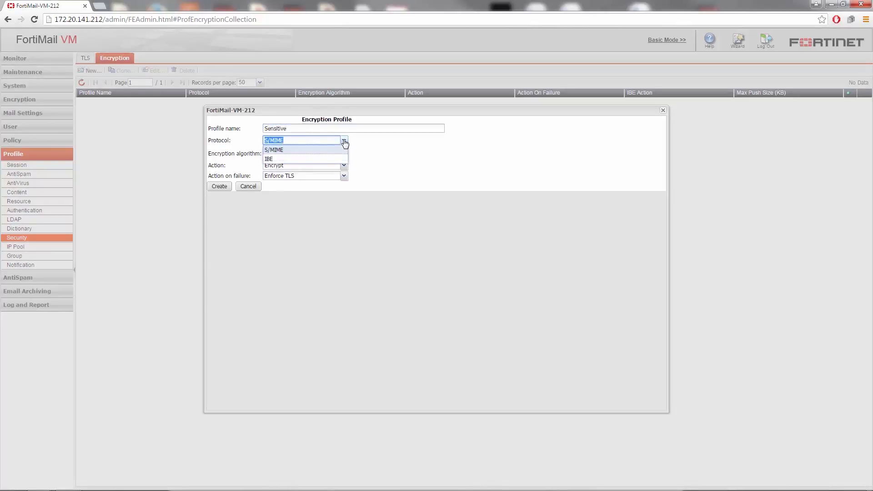
left_click(328, 158)
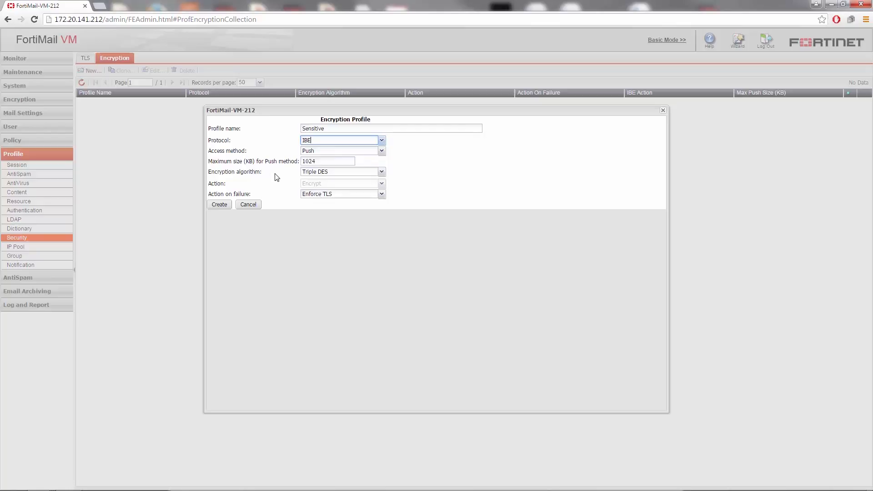
left_click(219, 205)
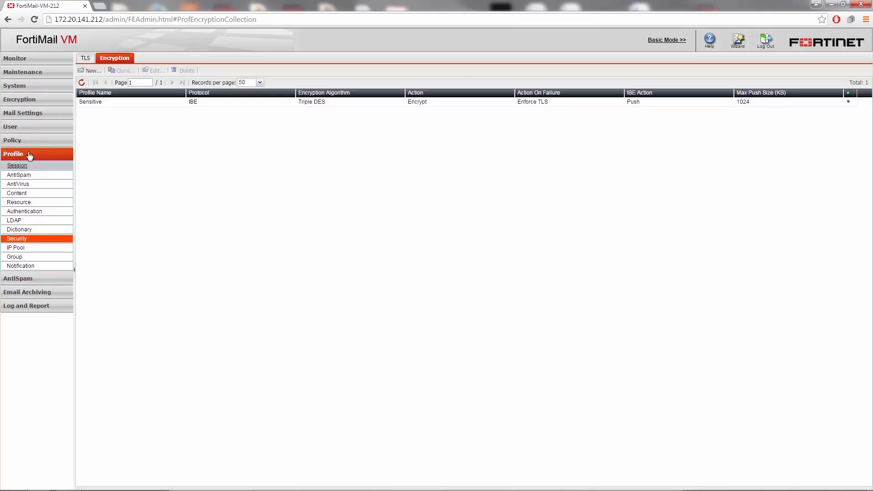
- Start a new content action profile for the example.com domain and name it Sensitive
left_click(19, 195)
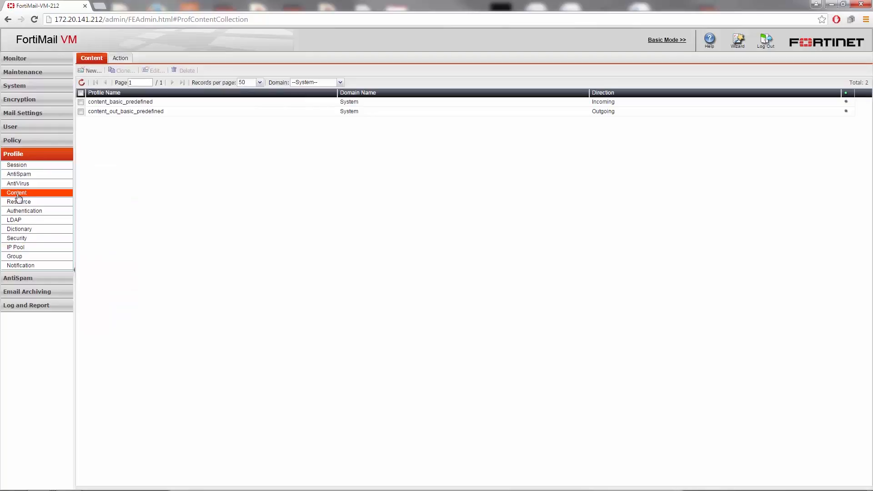
left_click(120, 58)
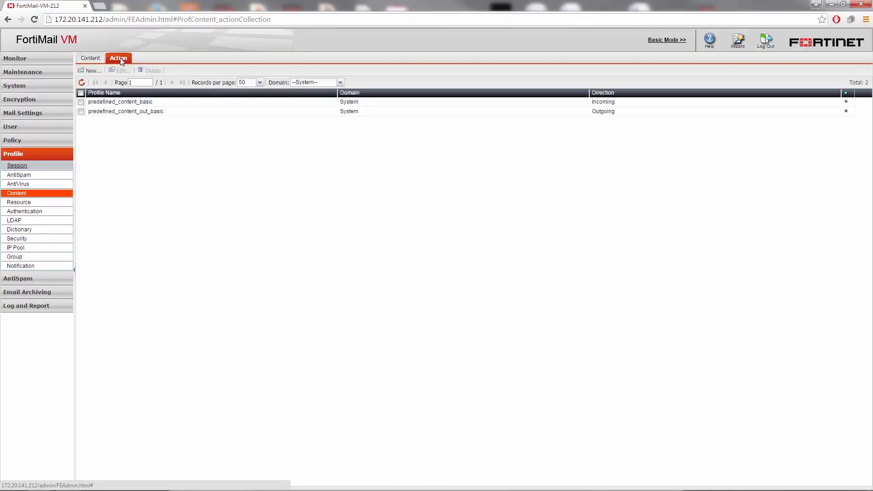
left_click(90, 71)
left_click(221, 82)
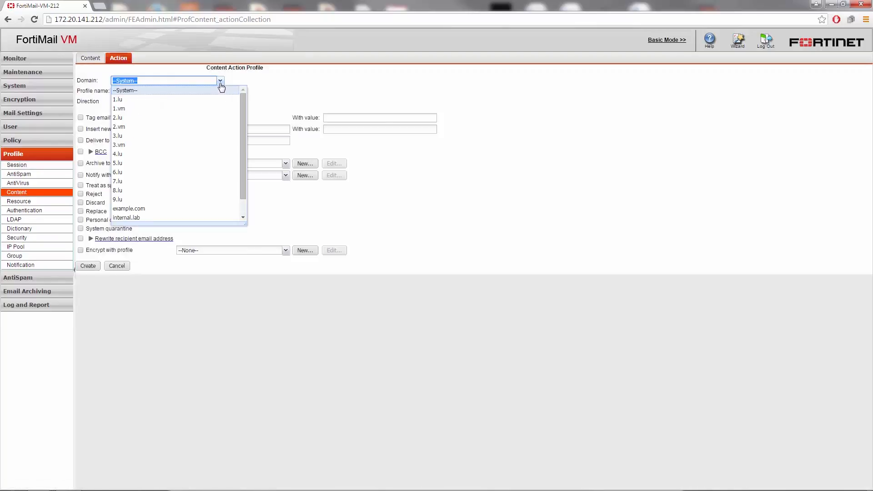
left_click(145, 208)
left_click(139, 91)
type("Sensitive")
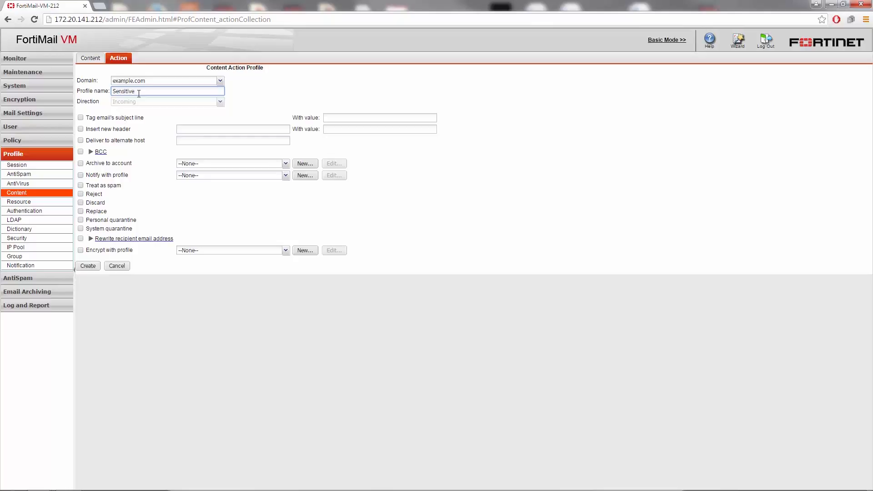
- Enable encryption with the Sensitive profile in the content action profile and create it
left_click(81, 250)
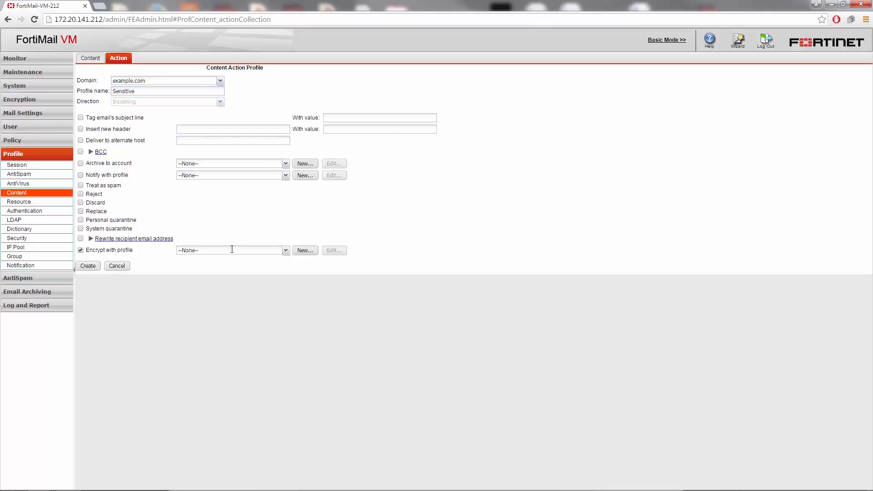
left_click(285, 250)
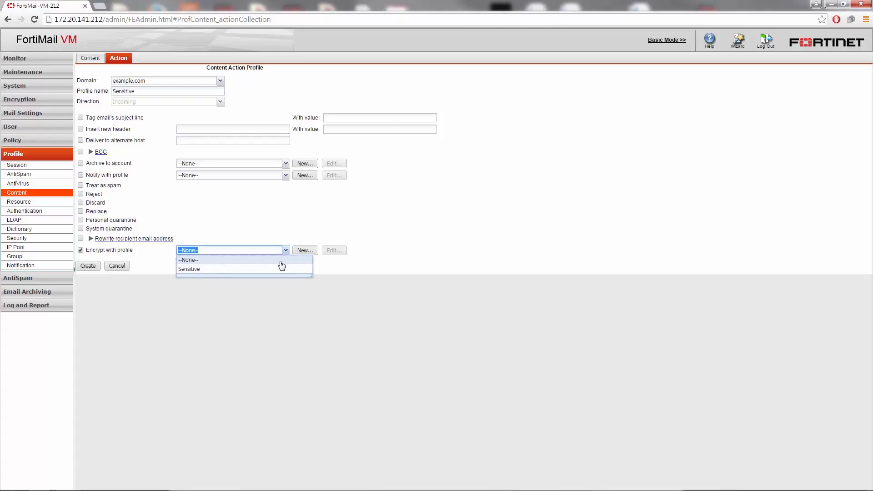
left_click(276, 270)
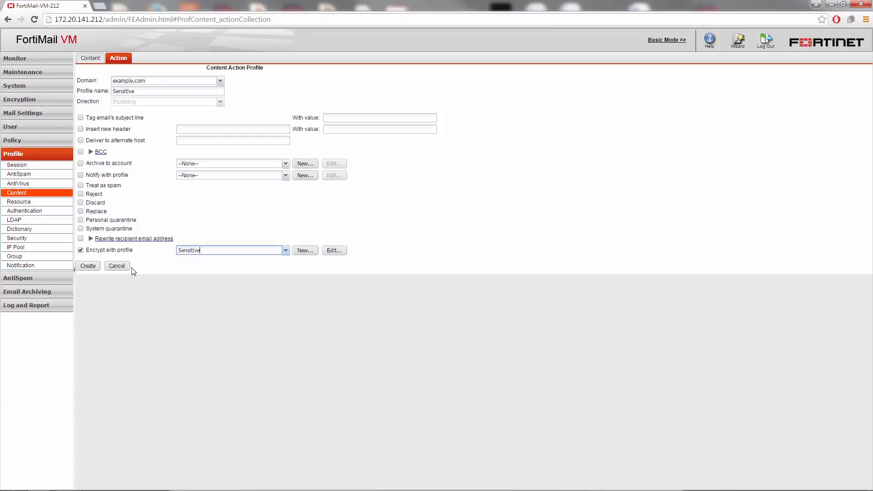
left_click(88, 266)
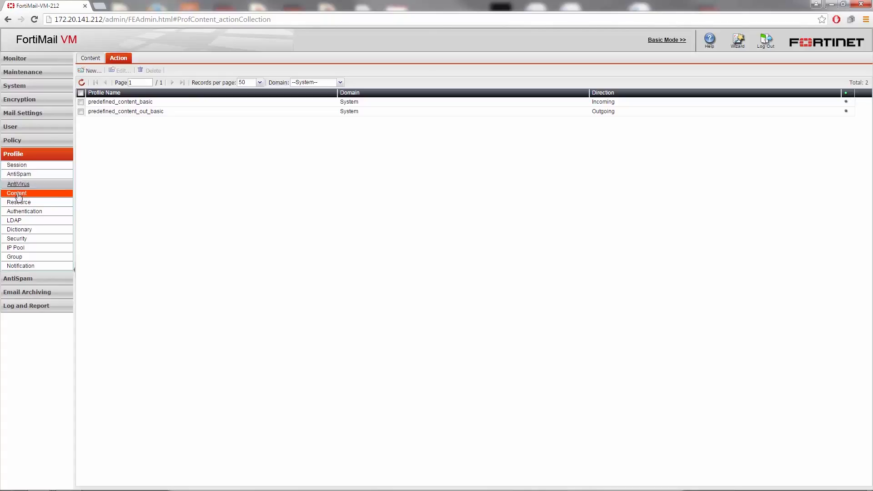
- Create a dictionary profile named Sensitive containing an enabled regex entry with the pattern Confidential
left_click(18, 232)
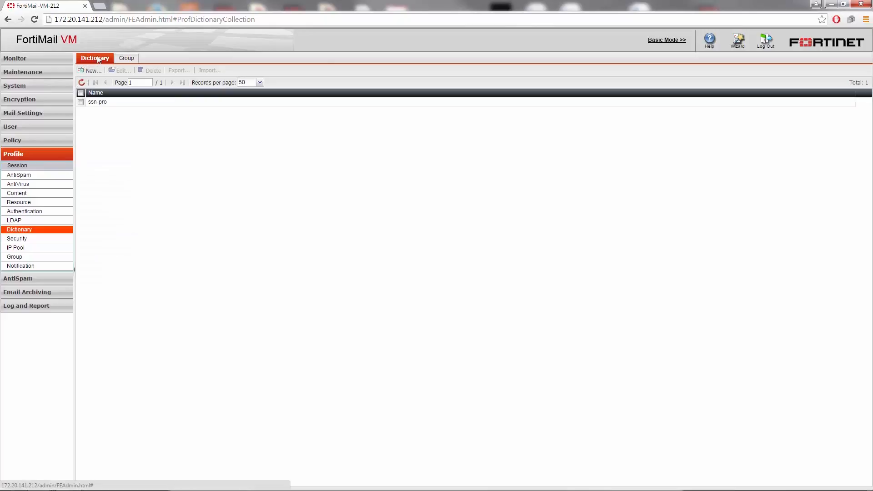
left_click(90, 70)
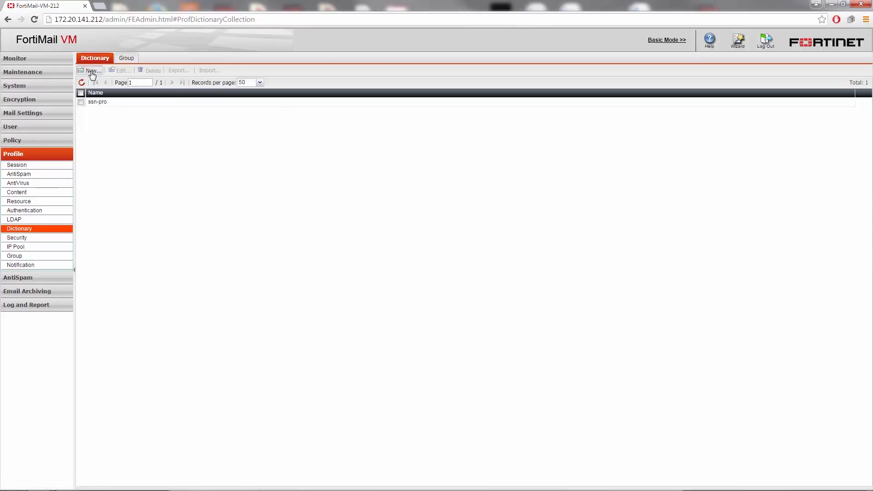
left_click(156, 82)
type("Sensitive")
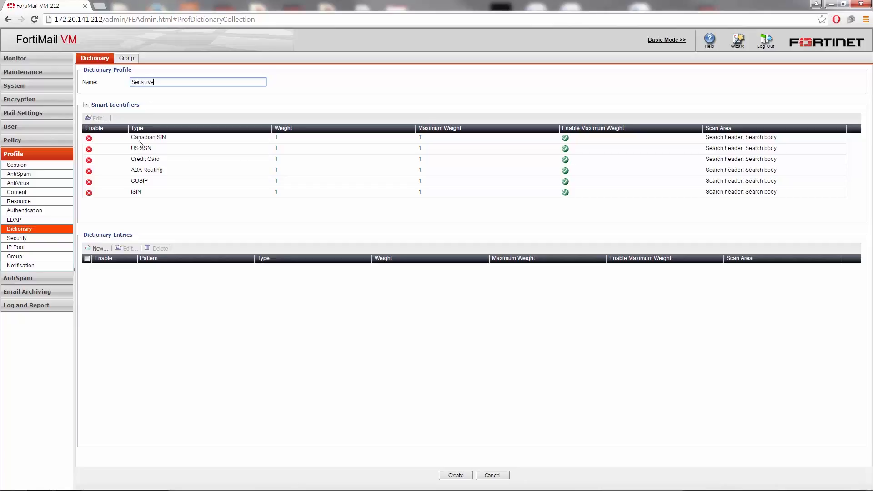
left_click(96, 250)
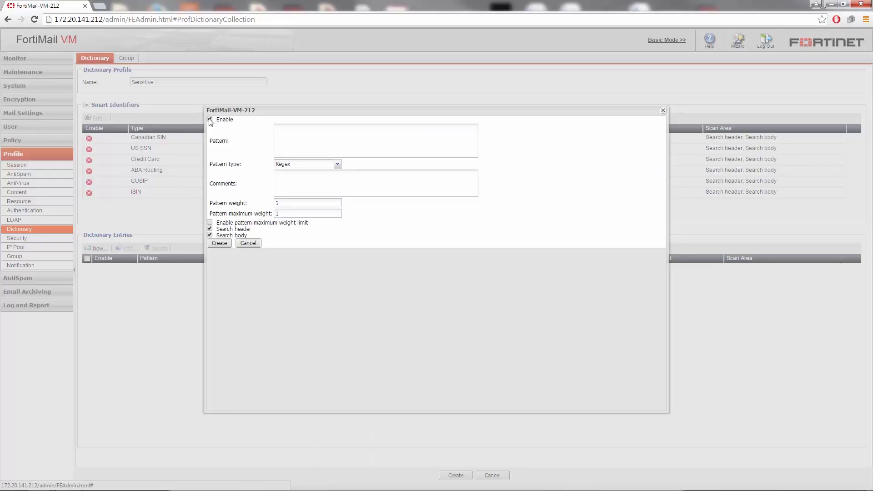
left_click(292, 132)
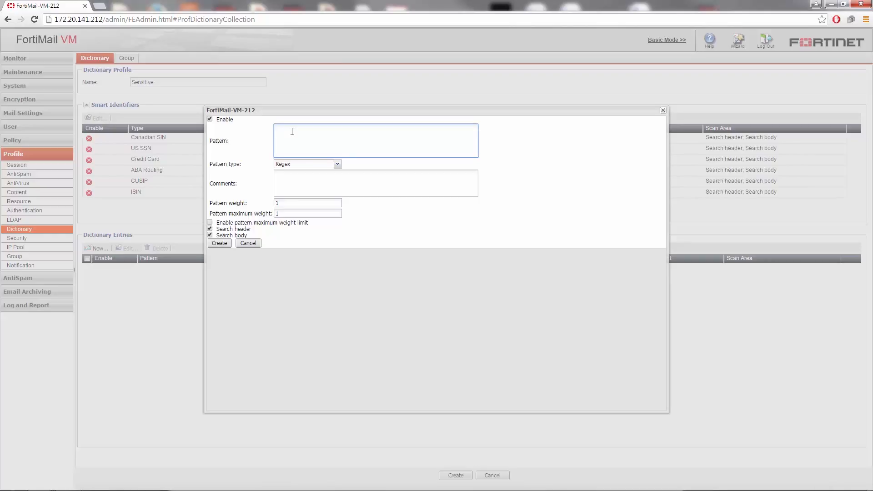
type("Confidential")
left_click(219, 243)
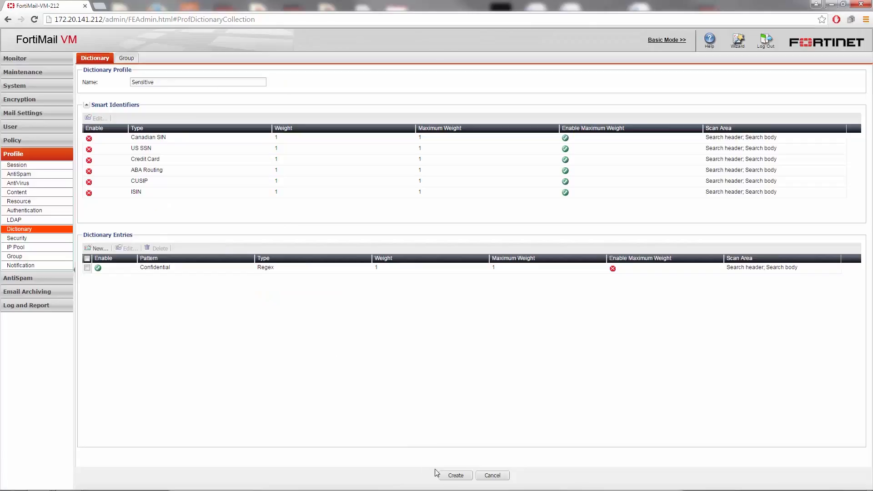
left_click(456, 475)
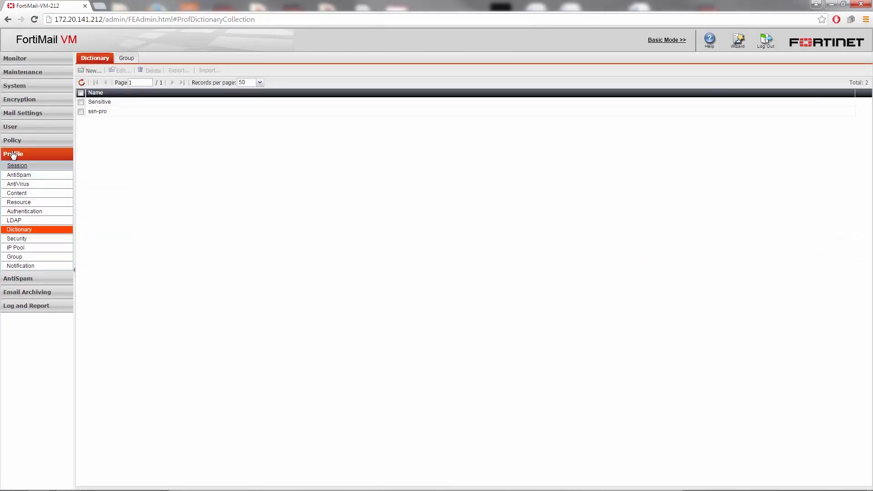
- Start a new content profile for example.com and add a content monitor using the Sensitive dictionary profile, minimum score 1 and the Sensitive action
left_click(18, 194)
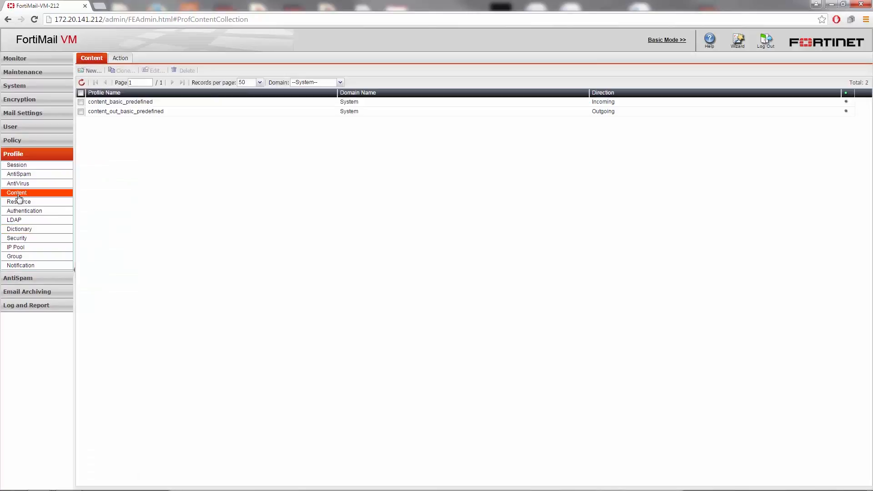
left_click(89, 70)
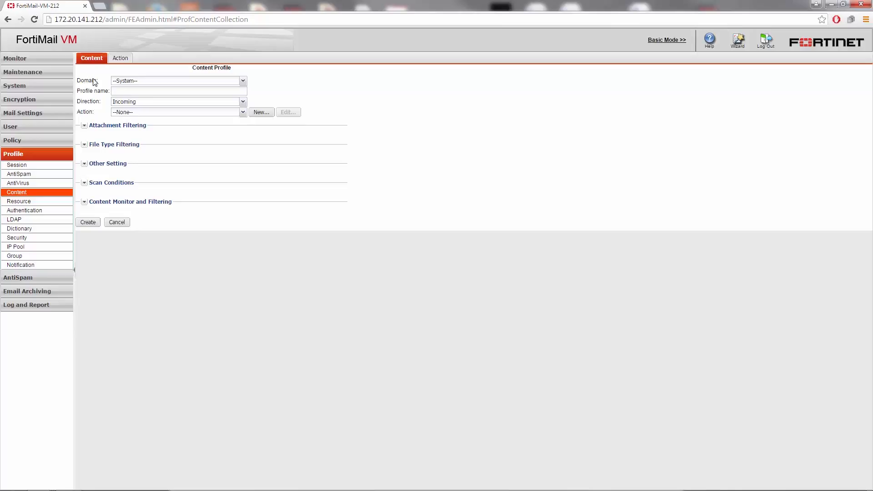
left_click(84, 203)
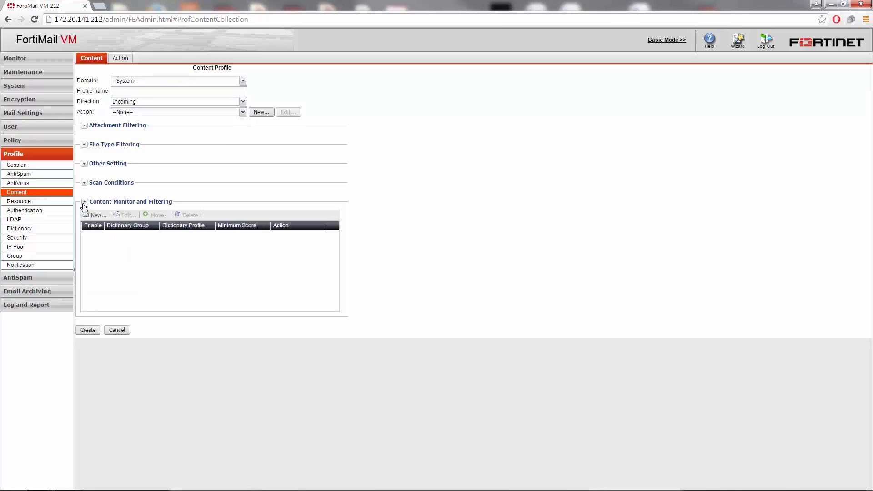
left_click(96, 217)
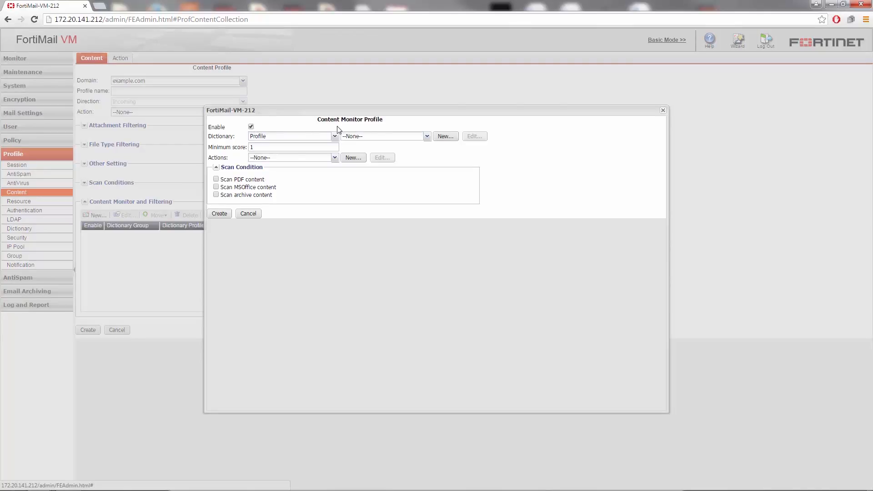
left_click(427, 137)
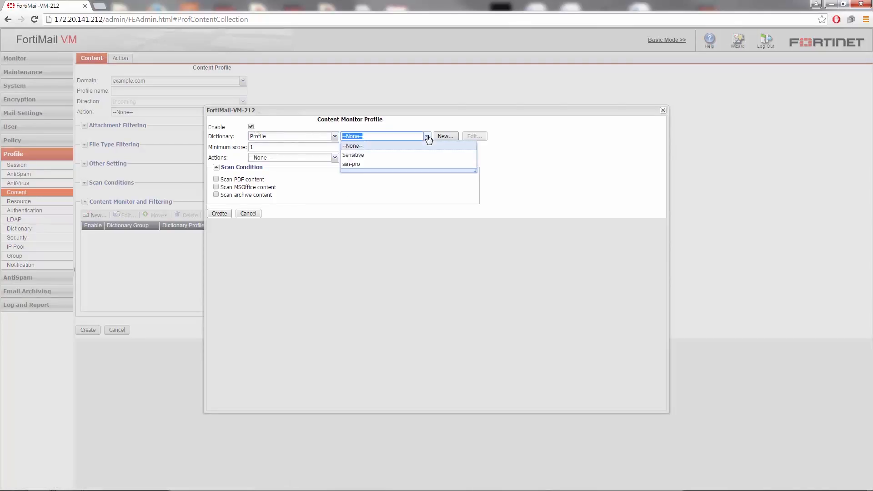
left_click(385, 155)
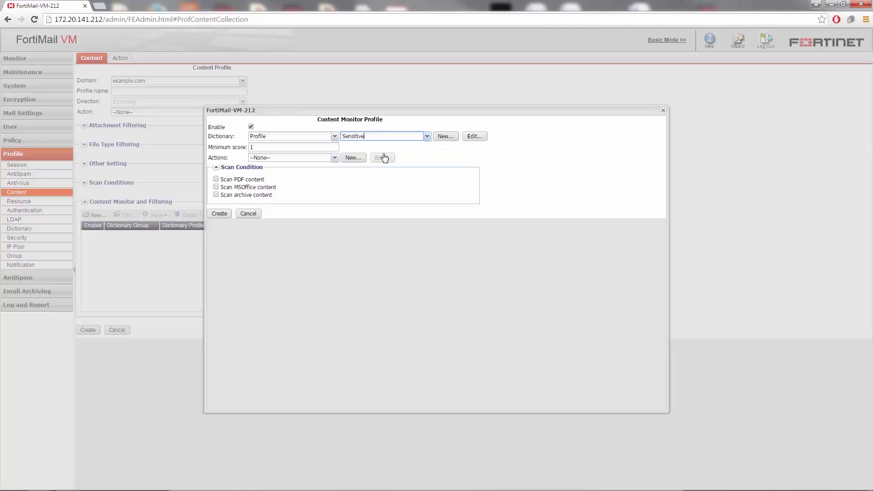
left_click(309, 147)
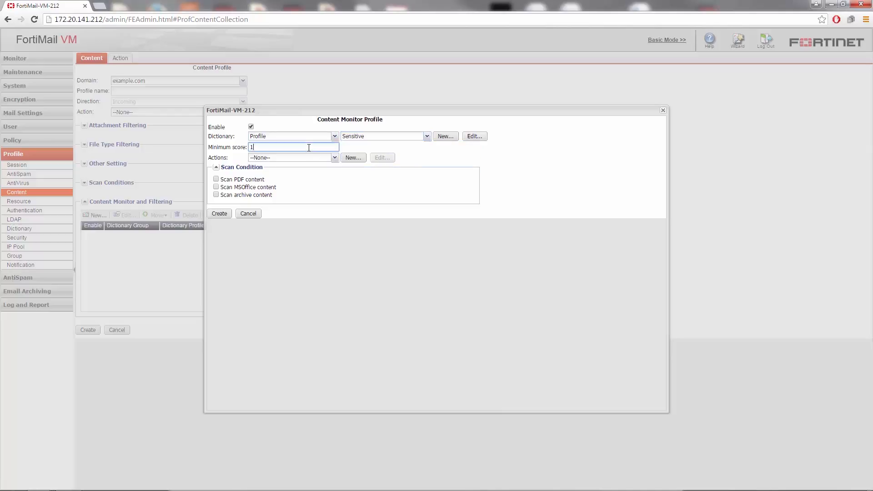
left_click(336, 158)
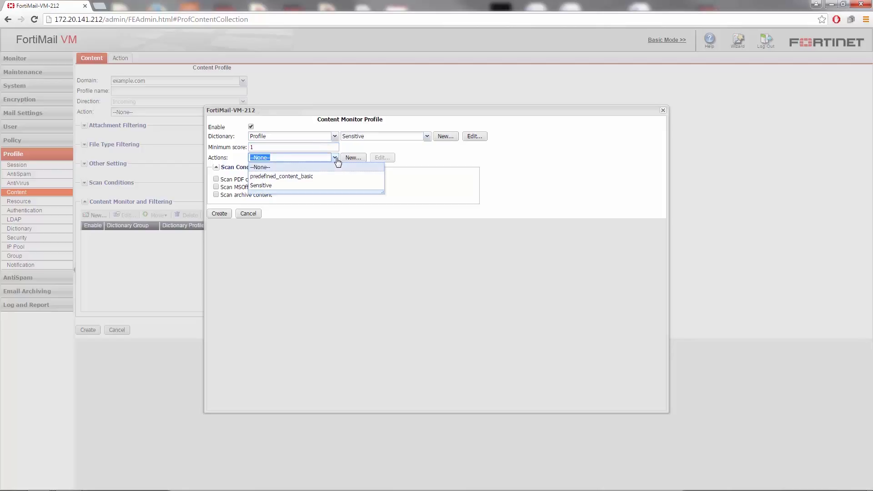
left_click(270, 186)
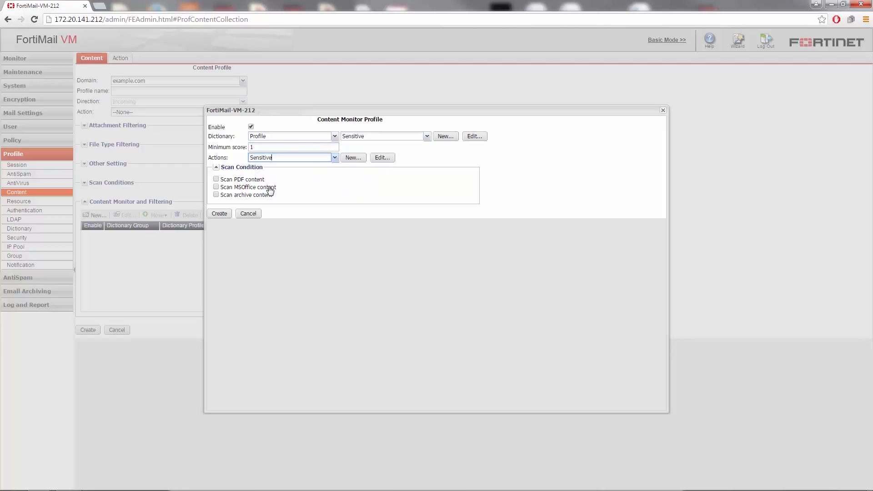
left_click(220, 214)
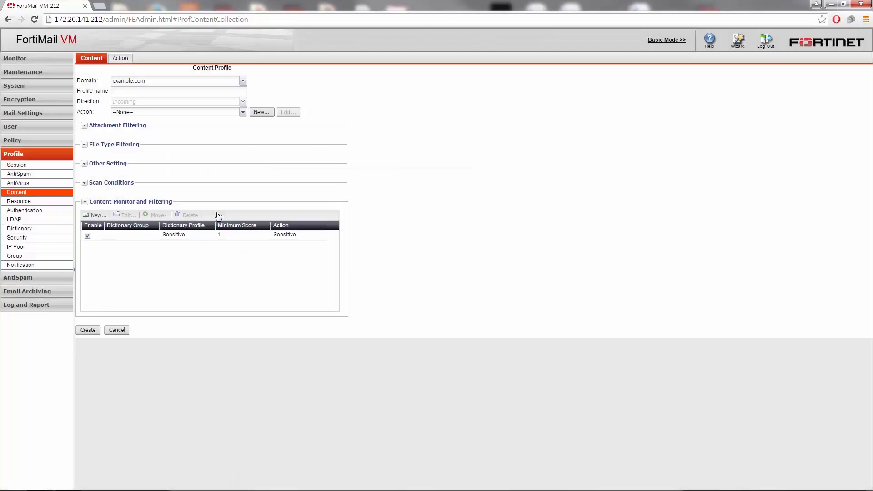